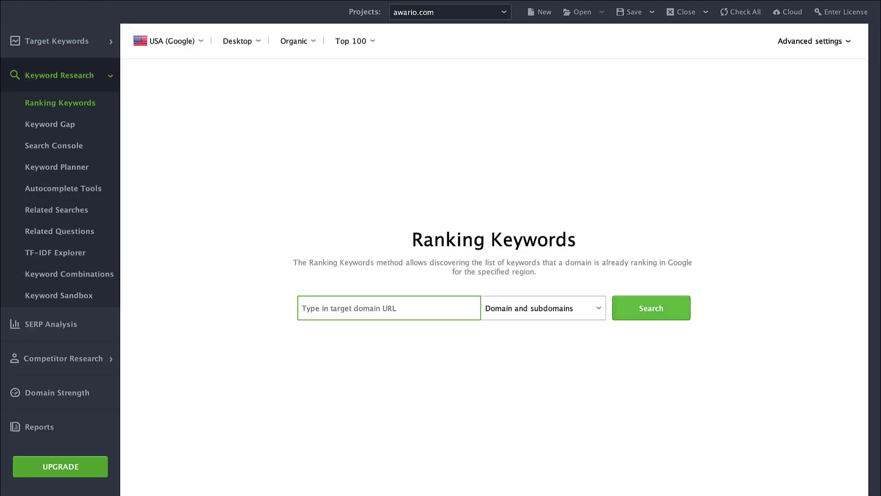
# Look through the keyword research methods Search Console, Autocomplete Tools, Related Questions and Keyword Sandbox.
pyautogui.click(54, 145)
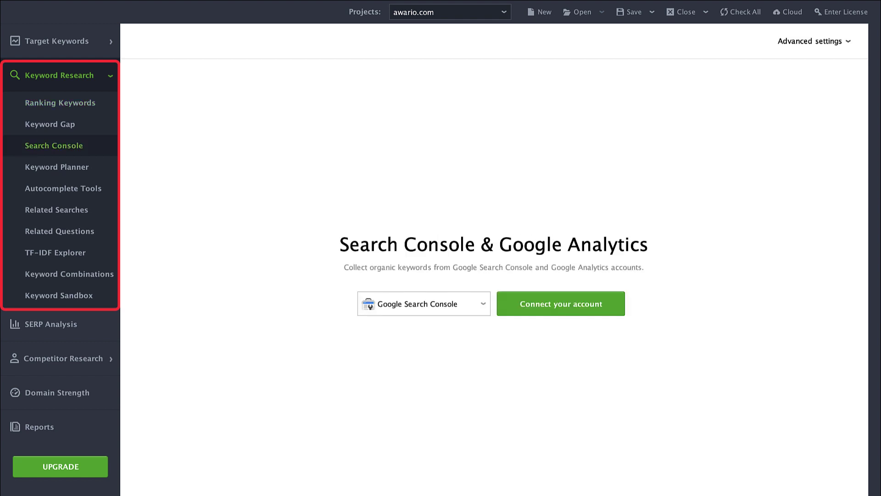
pyautogui.click(63, 188)
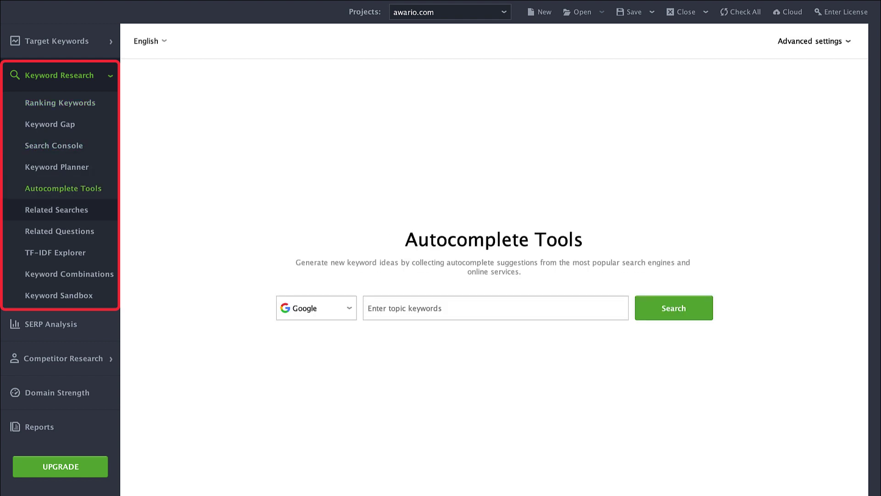
pyautogui.click(60, 231)
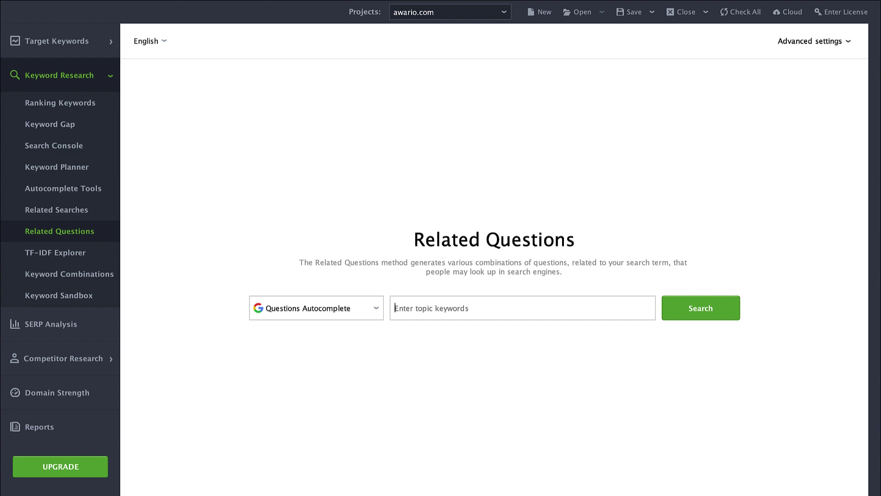
pyautogui.click(59, 295)
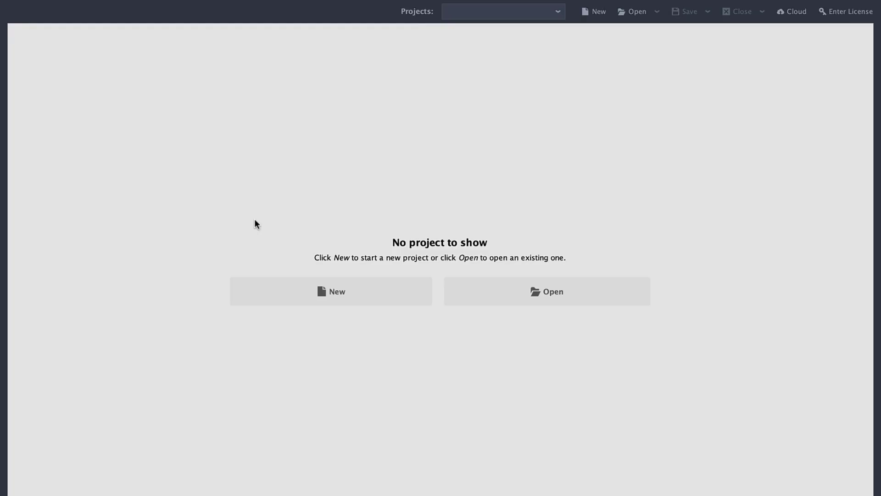
pyautogui.click(311, 298)
pyautogui.write('https://awario.com')
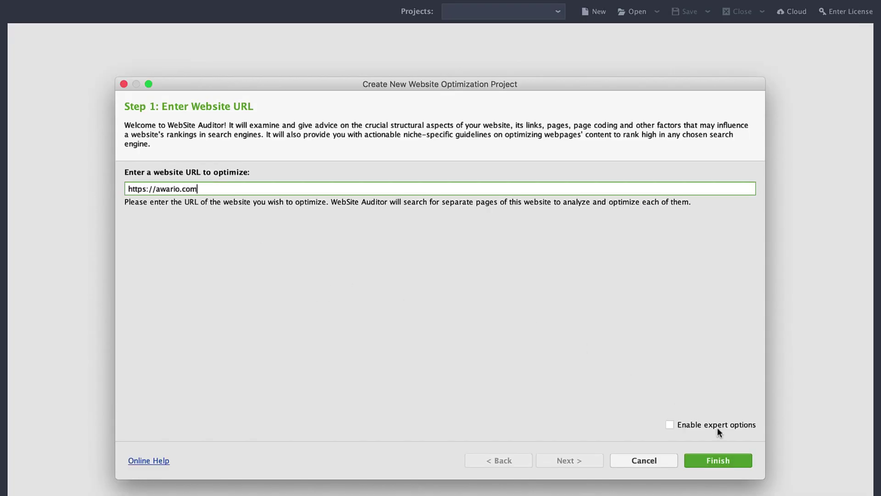
pyautogui.click(739, 461)
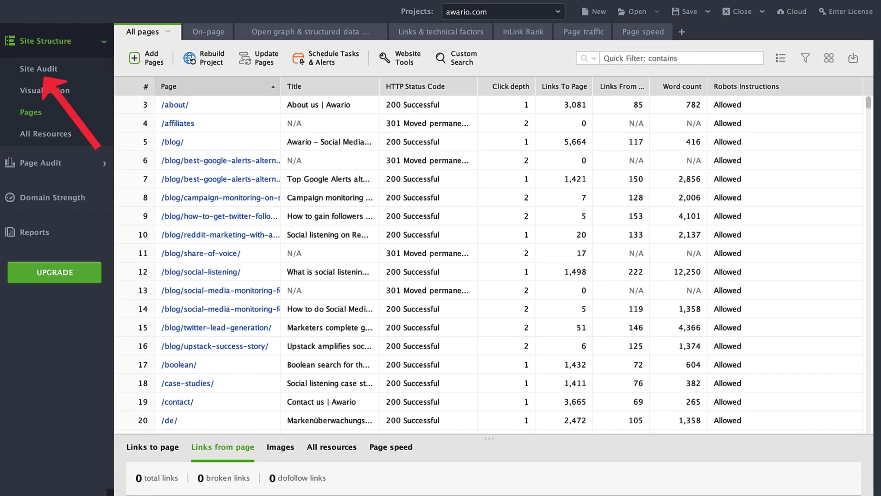
pyautogui.click(37, 71)
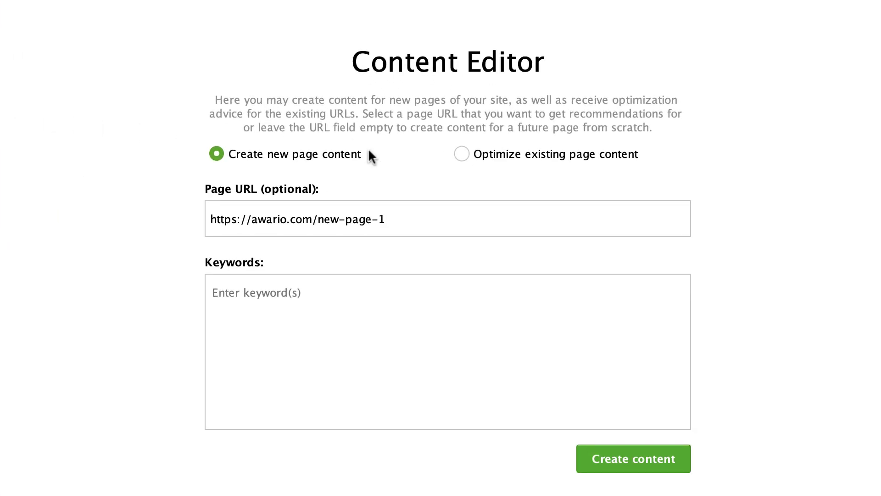
# Open the existing page awario.com/social-media-reports/top-10-best-uk-universities/ for optimization in the Content Editor, using Browser mode.
pyautogui.click(462, 154)
pyautogui.click(443, 216)
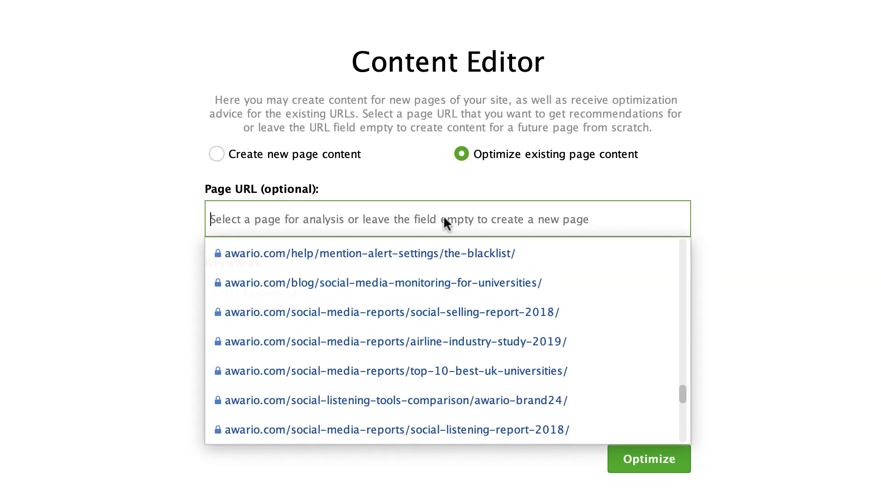
pyautogui.click(634, 369)
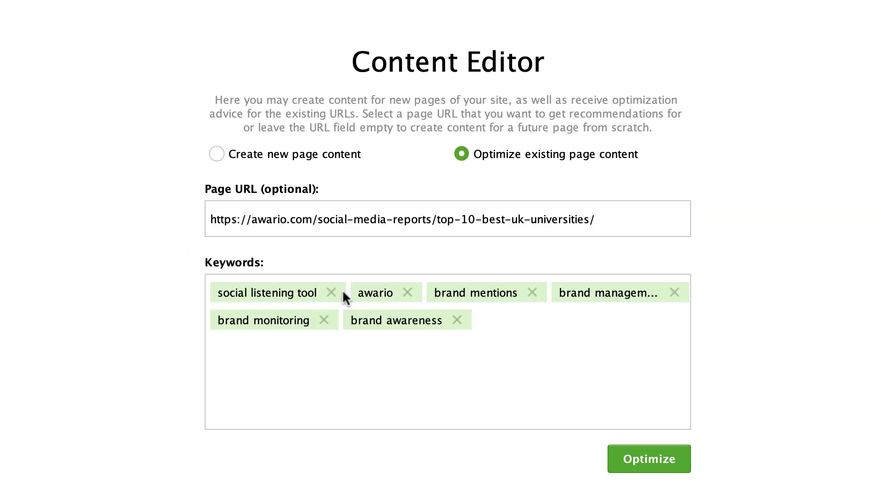
pyautogui.click(647, 465)
pyautogui.click(253, 145)
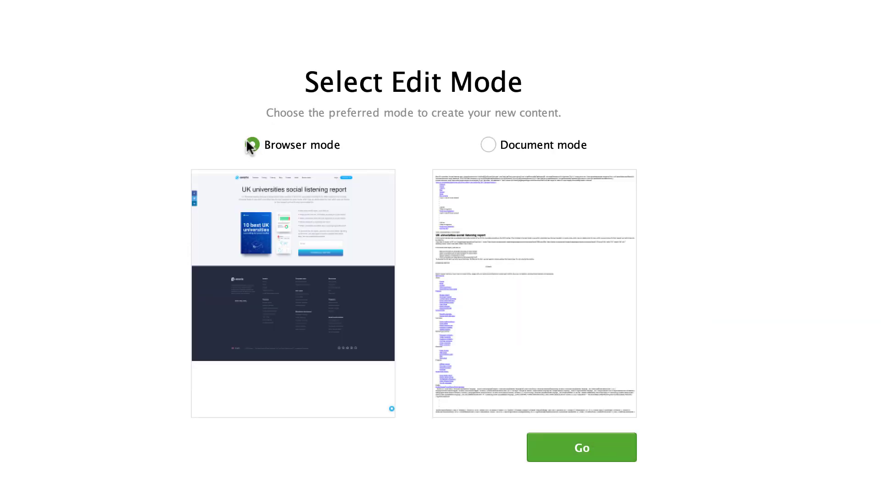
pyautogui.click(575, 449)
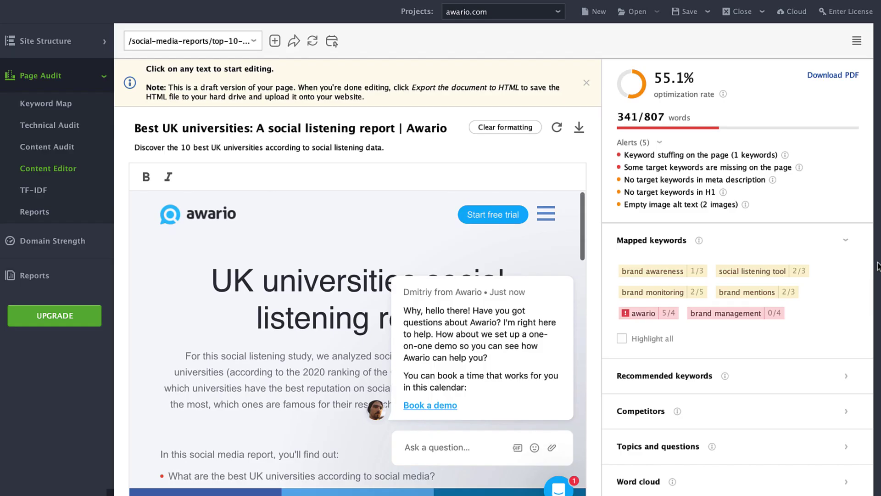
# Examine the recommended keywords and the suggested topics and questions for the page being optimized.
pyautogui.click(855, 371)
pyautogui.scroll(-5, 860, 356)
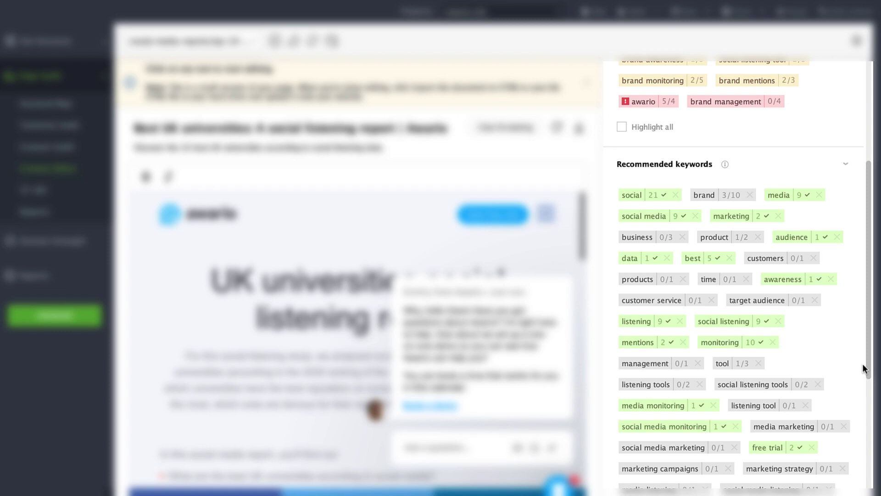
pyautogui.click(846, 163)
pyautogui.click(846, 445)
pyautogui.scroll(-4, 846, 445)
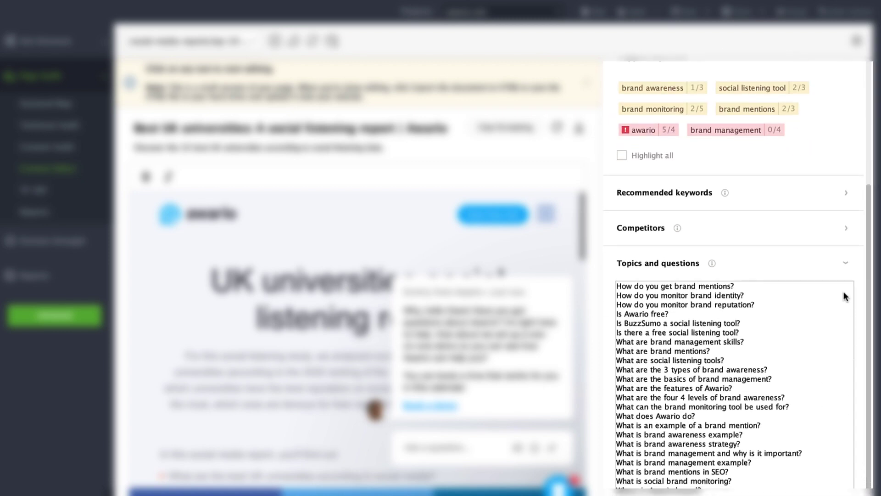
pyautogui.click(846, 262)
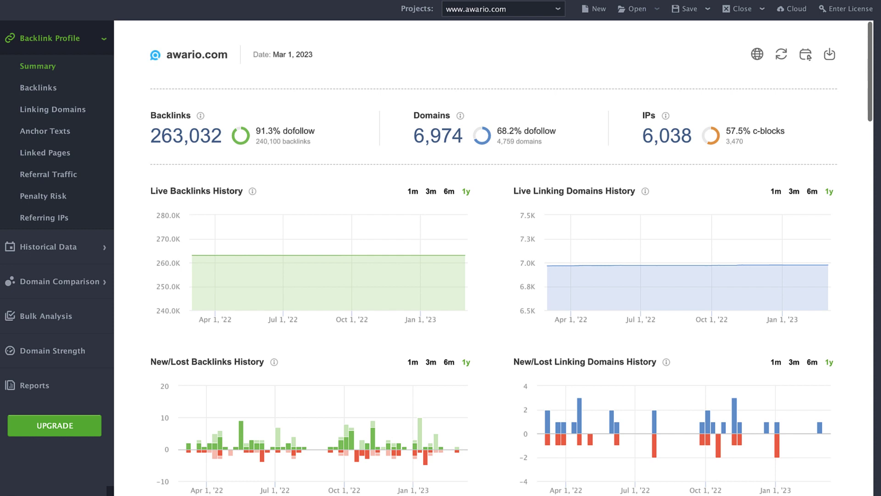
pyautogui.click(60, 281)
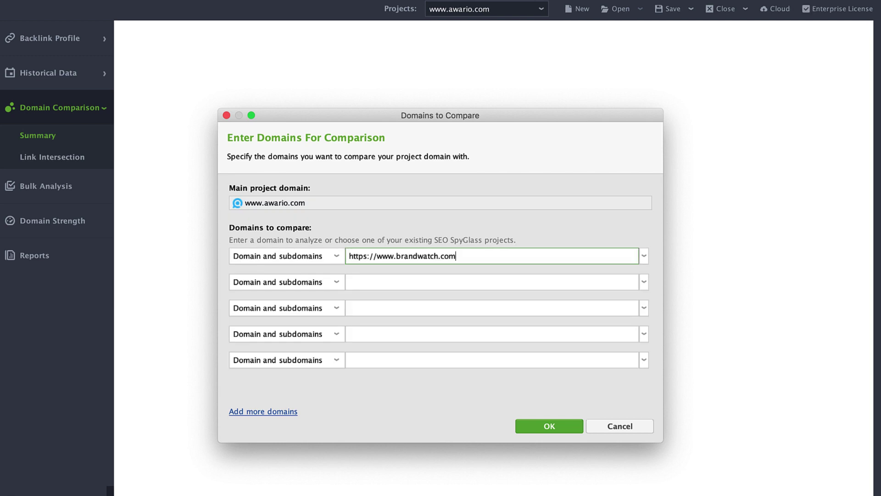
pyautogui.press('Return')
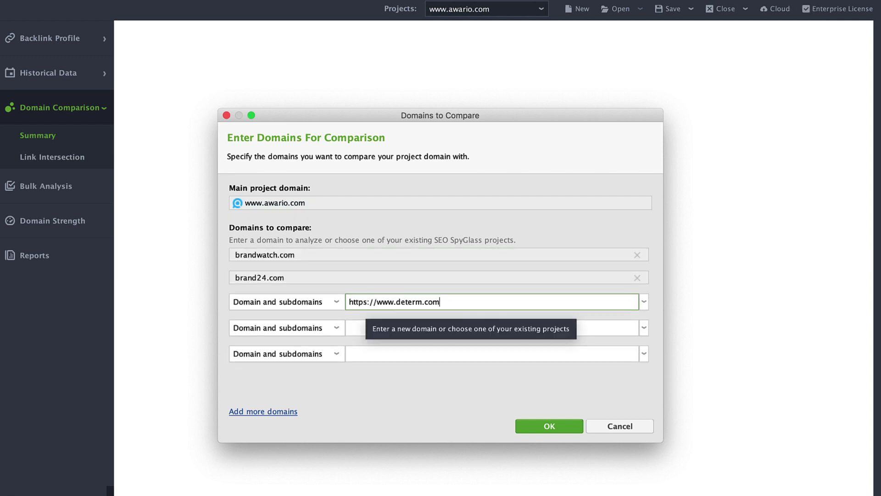
pyautogui.press('Return')
pyautogui.write('https://www.hootsuite.com')
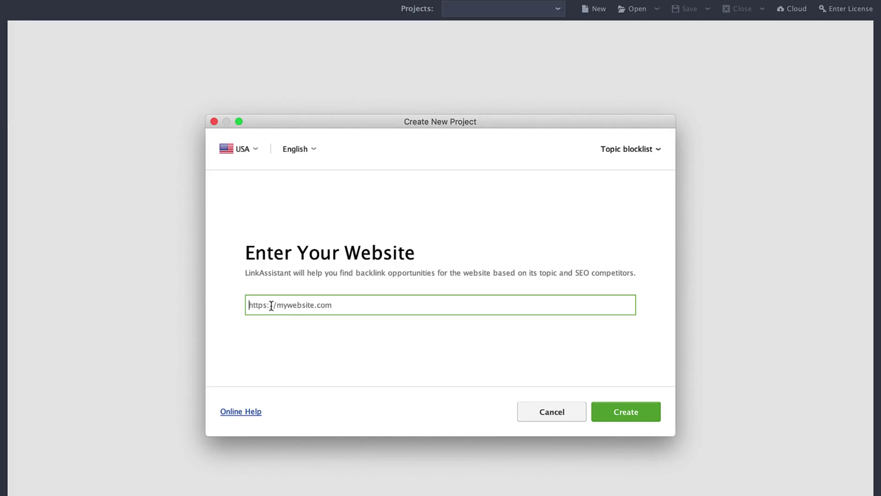
pyautogui.write('https://awario.com')
pyautogui.click(604, 410)
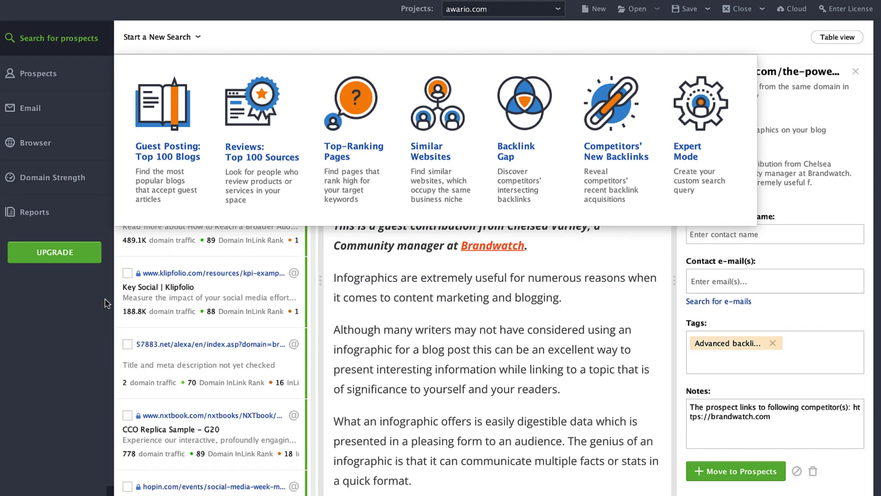
# Find guest posting prospects for social listening tool, awario, brand mentions, brand management, brand monitoring and brand awareness, and look through the list.
pyautogui.click(160, 134)
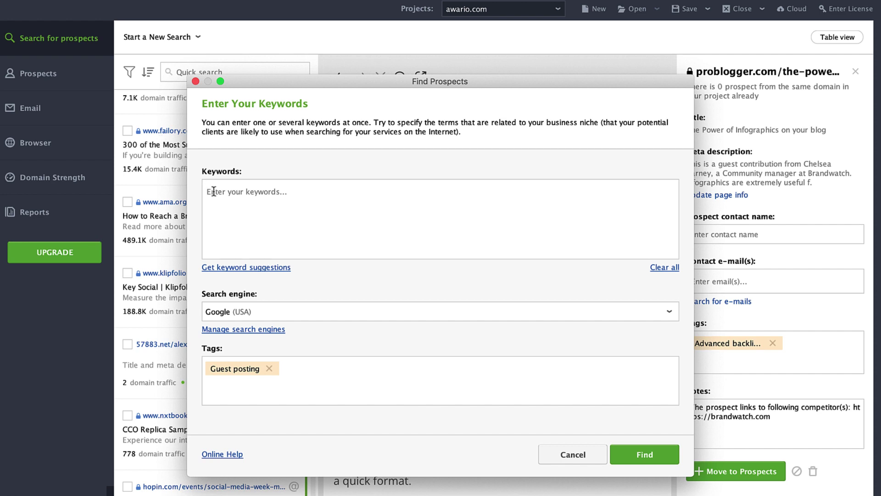
pyautogui.write('social listening tool awario brand mentions brand management brand monitoring brand awareness')
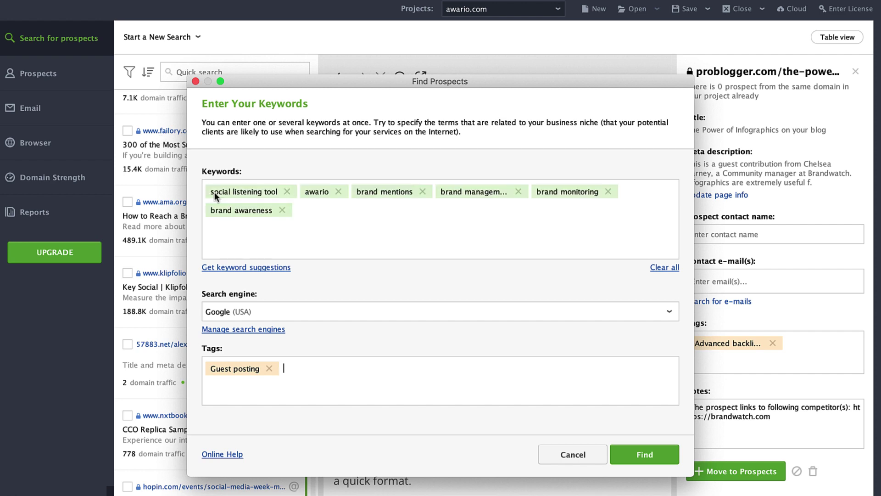
pyautogui.click(638, 453)
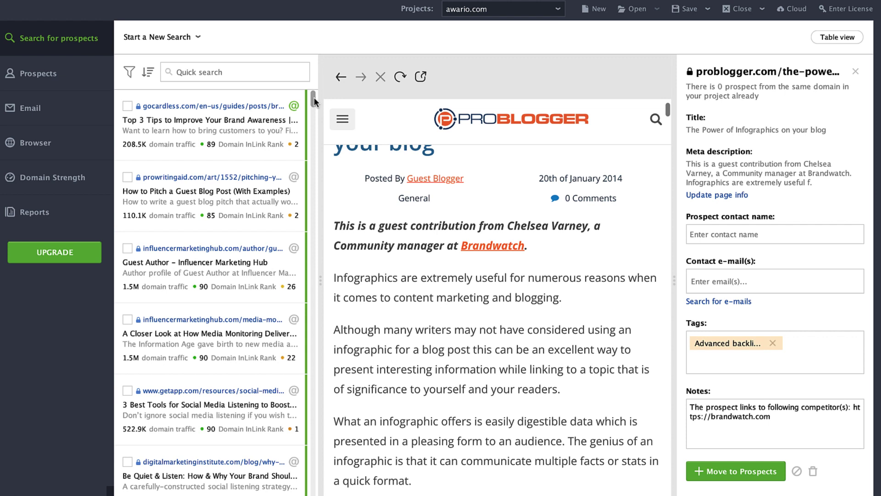
pyautogui.moveTo(314, 98); pyautogui.dragTo(313, 103)
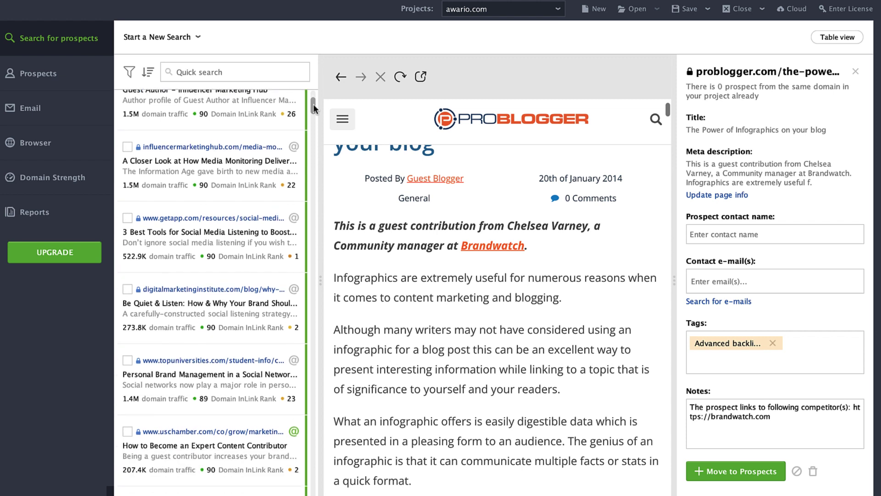